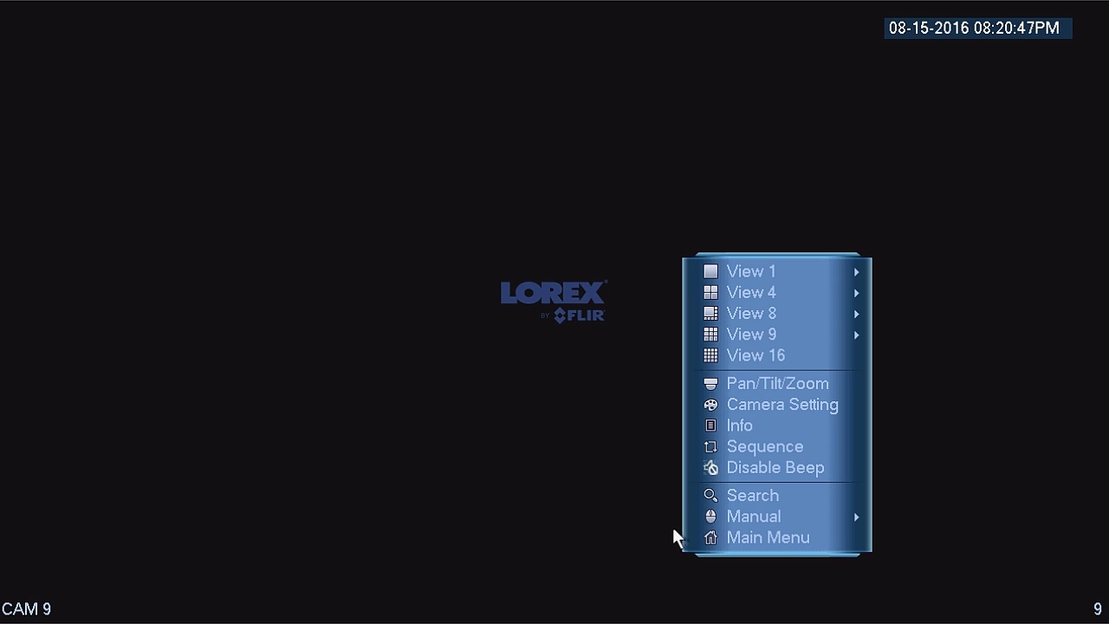
# Log in to the Main Menu with the admin password, entered on the on-screen keyboard.
pyautogui.click(723, 540)
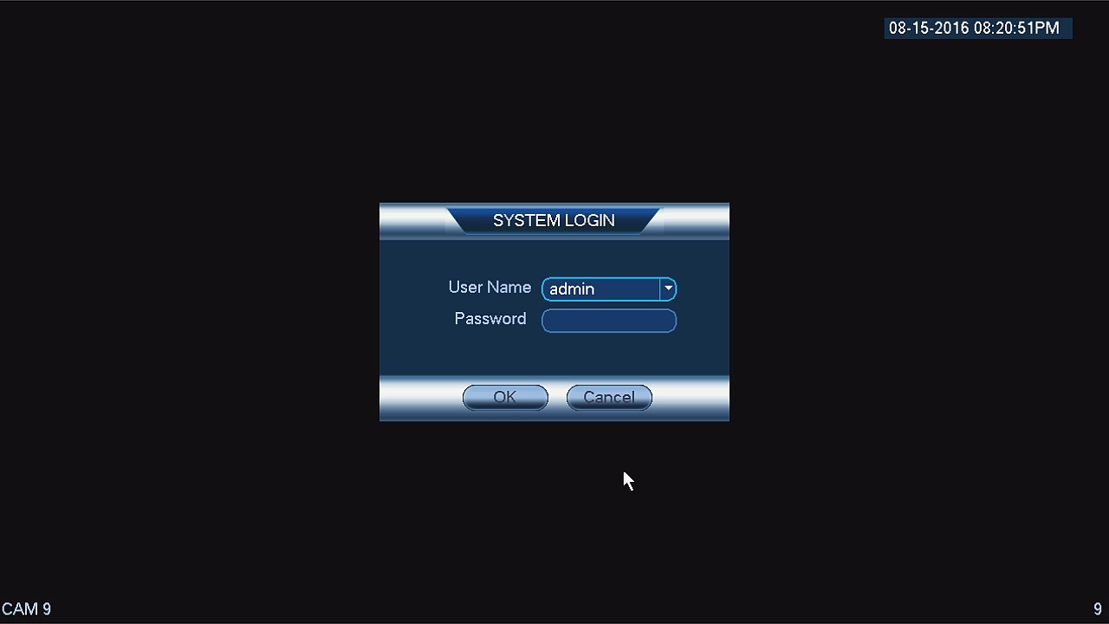
pyautogui.click(588, 327)
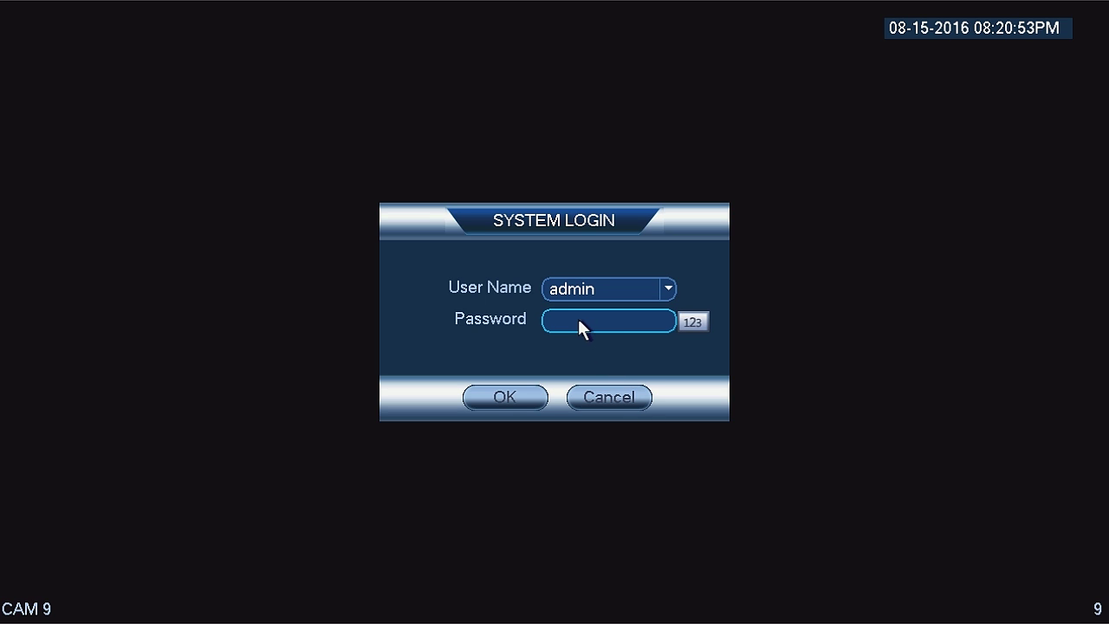
pyautogui.click(578, 319)
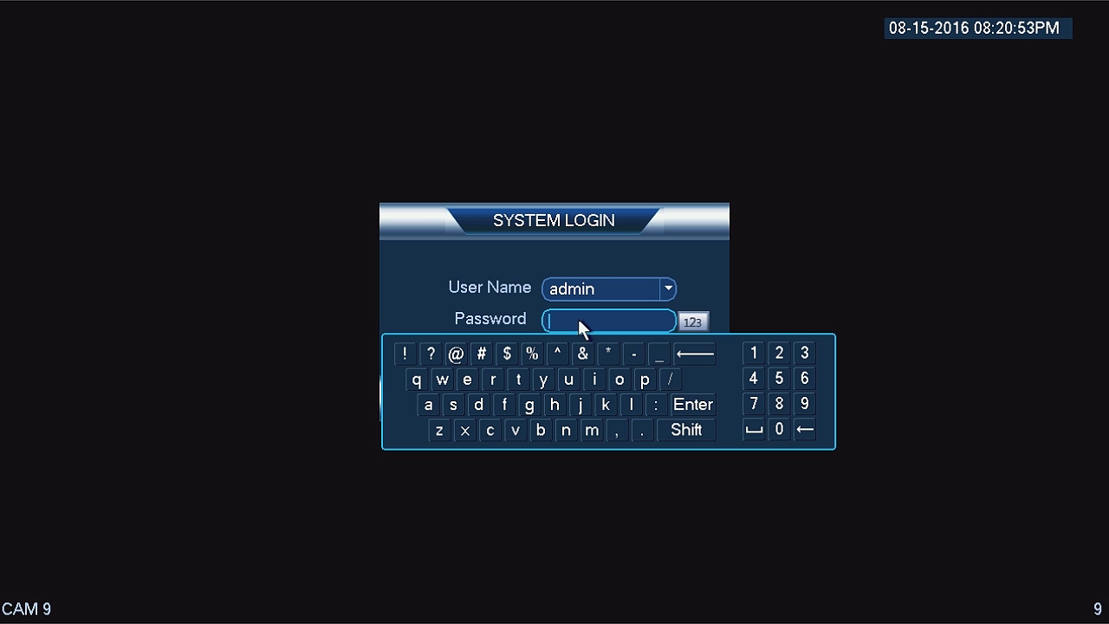
pyautogui.click(780, 427)
pyautogui.click(779, 427)
pyautogui.click(779, 426)
pyautogui.click(700, 404)
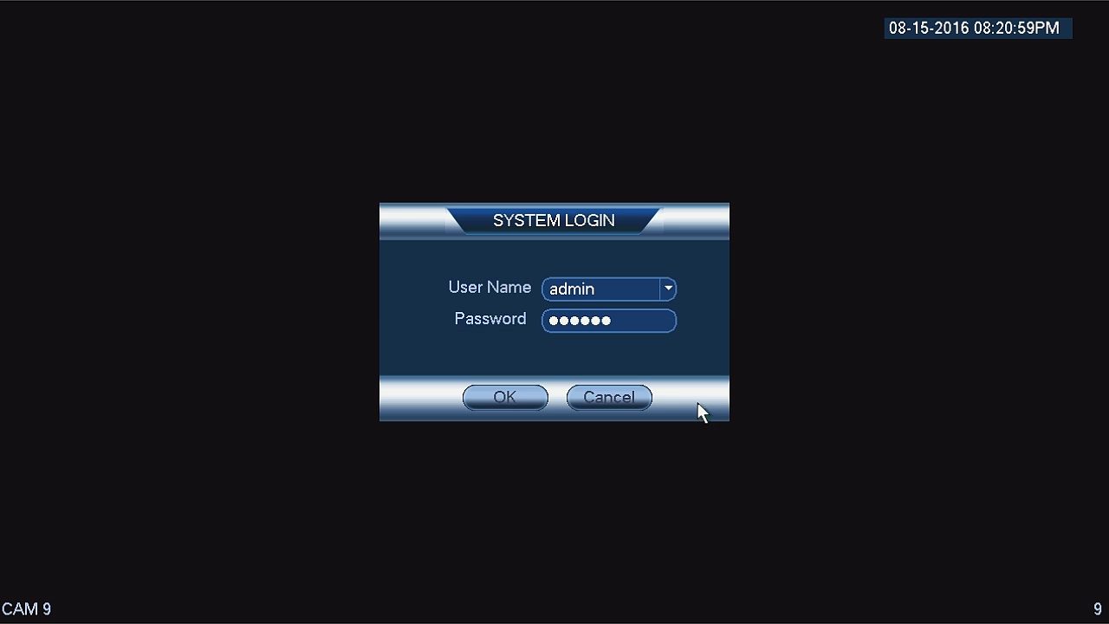
pyautogui.click(532, 393)
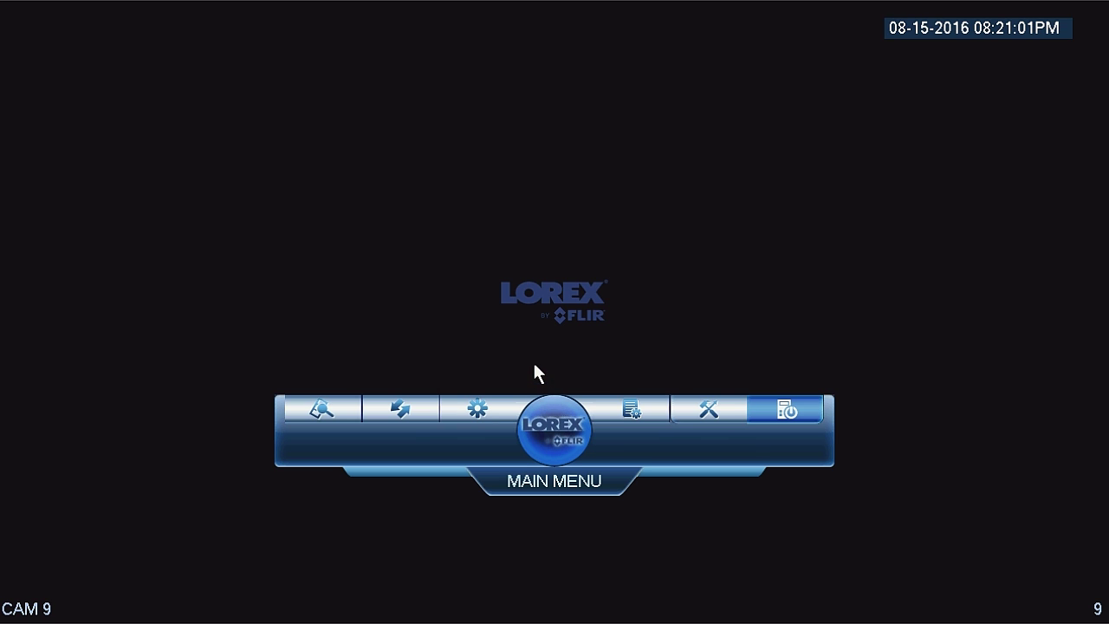
# Go to Setting > EVENT to show the Motion Detect tab for channel 1.
pyautogui.click(703, 404)
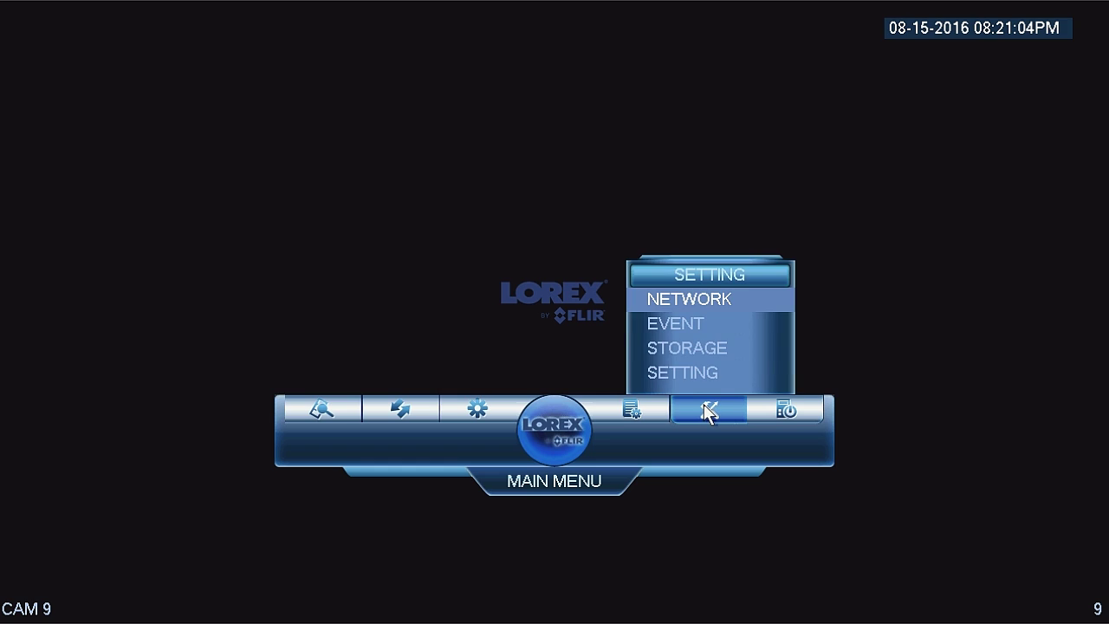
pyautogui.click(696, 322)
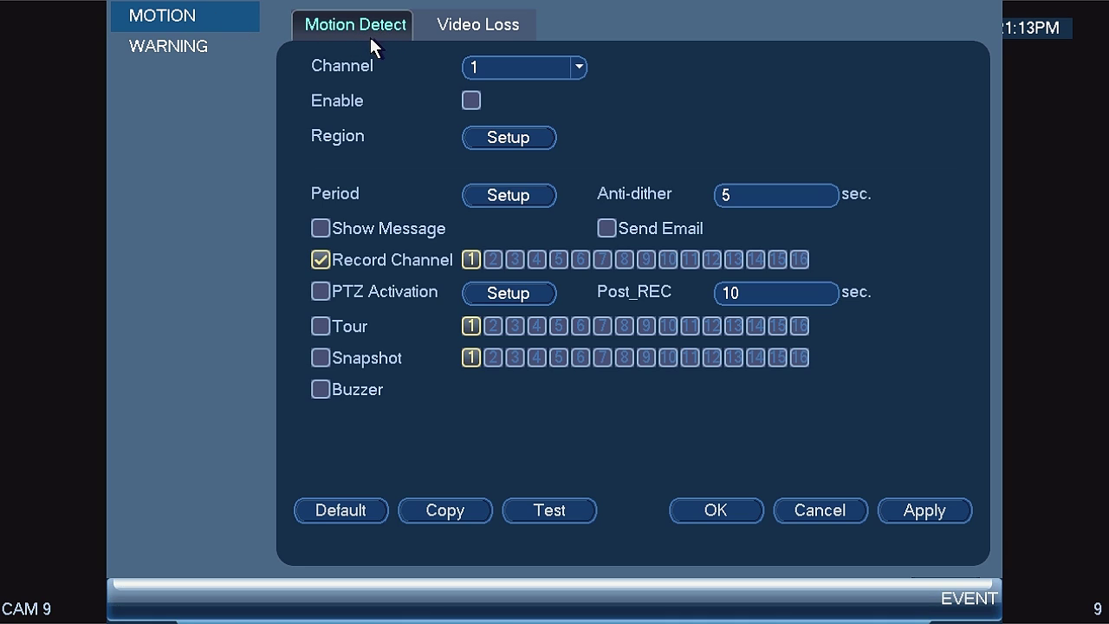
# Keep channel 1 selected in the Channel list and tick Enable for motion detection.
pyautogui.click(577, 69)
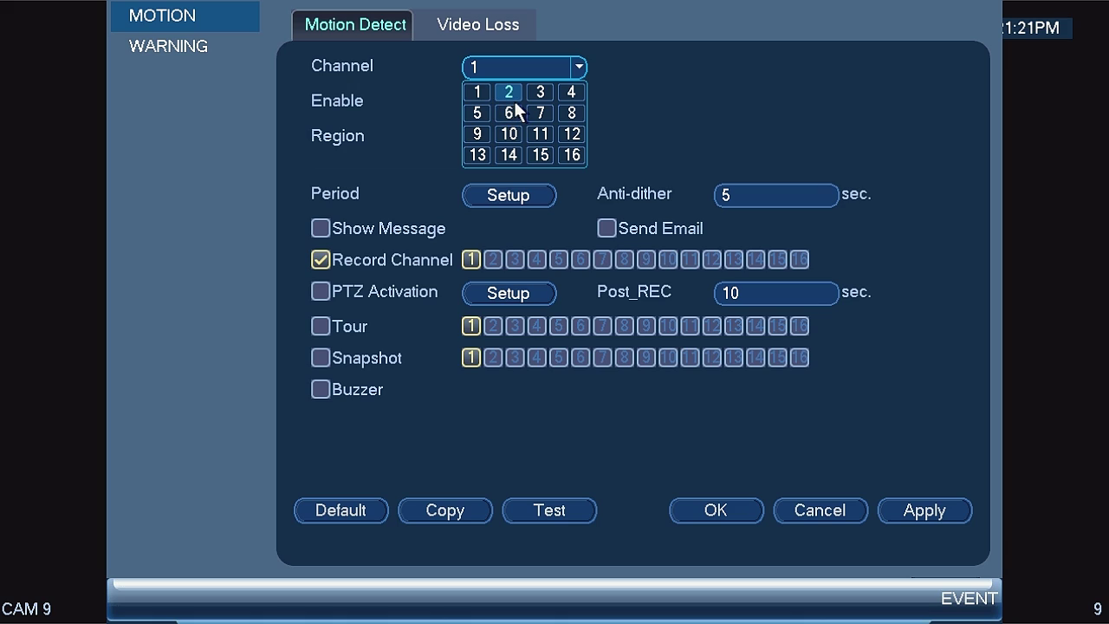
pyautogui.click(576, 68)
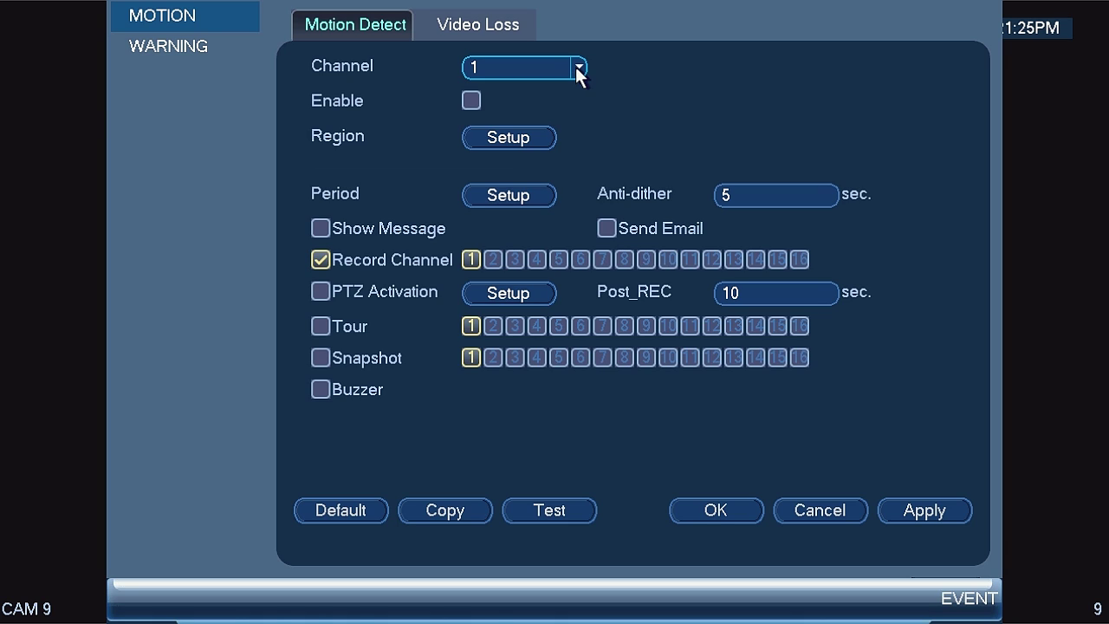
pyautogui.click(472, 100)
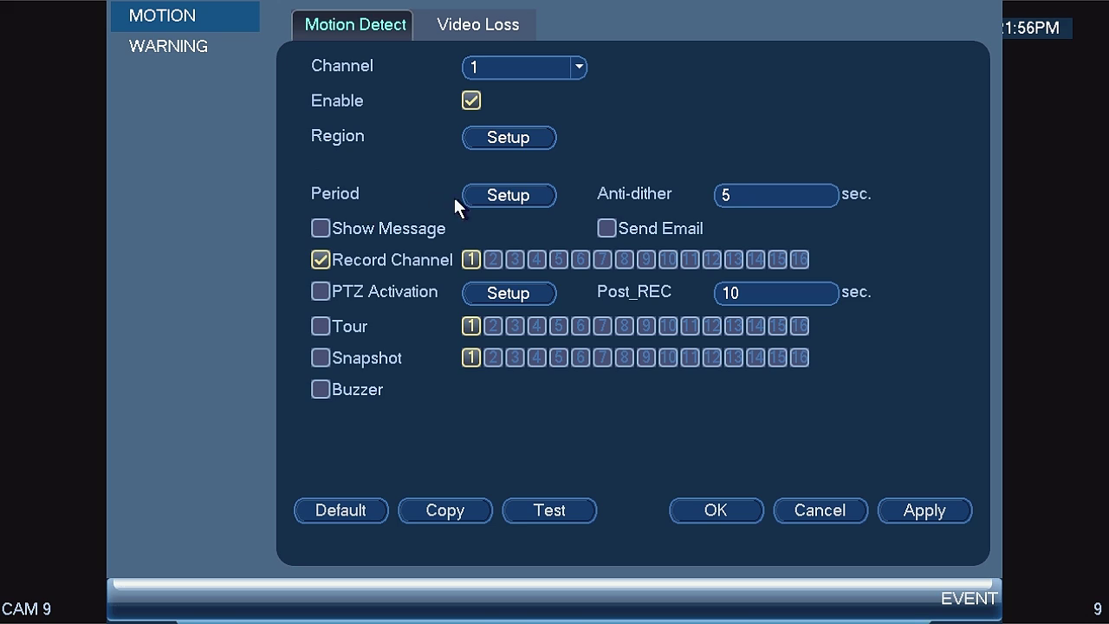
pyautogui.click(524, 196)
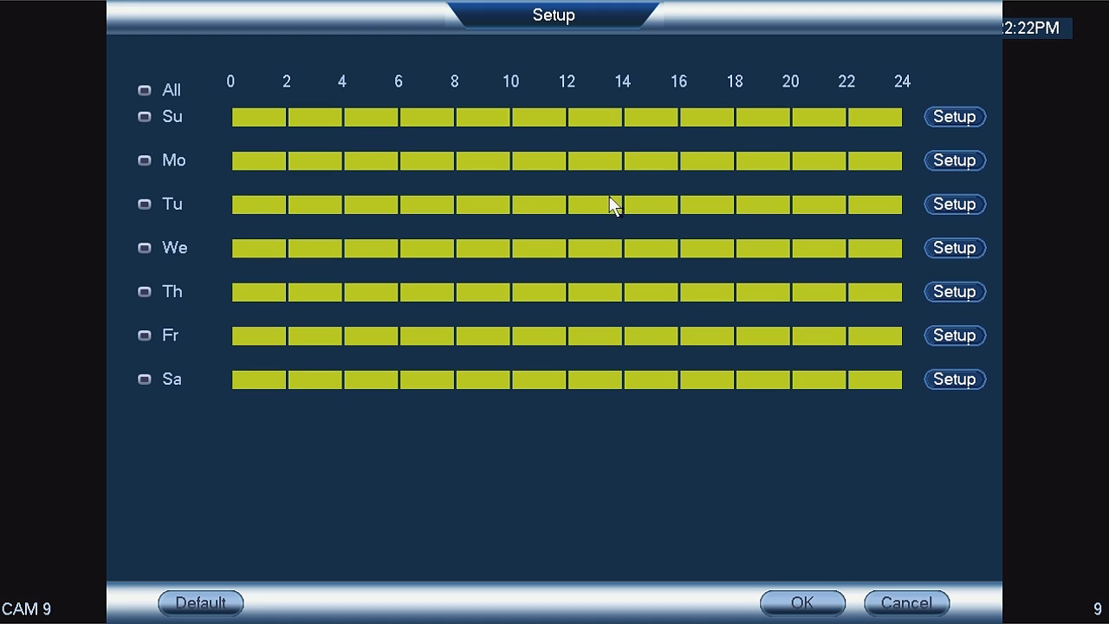
pyautogui.moveTo(609, 160); pyautogui.dragTo(796, 176)
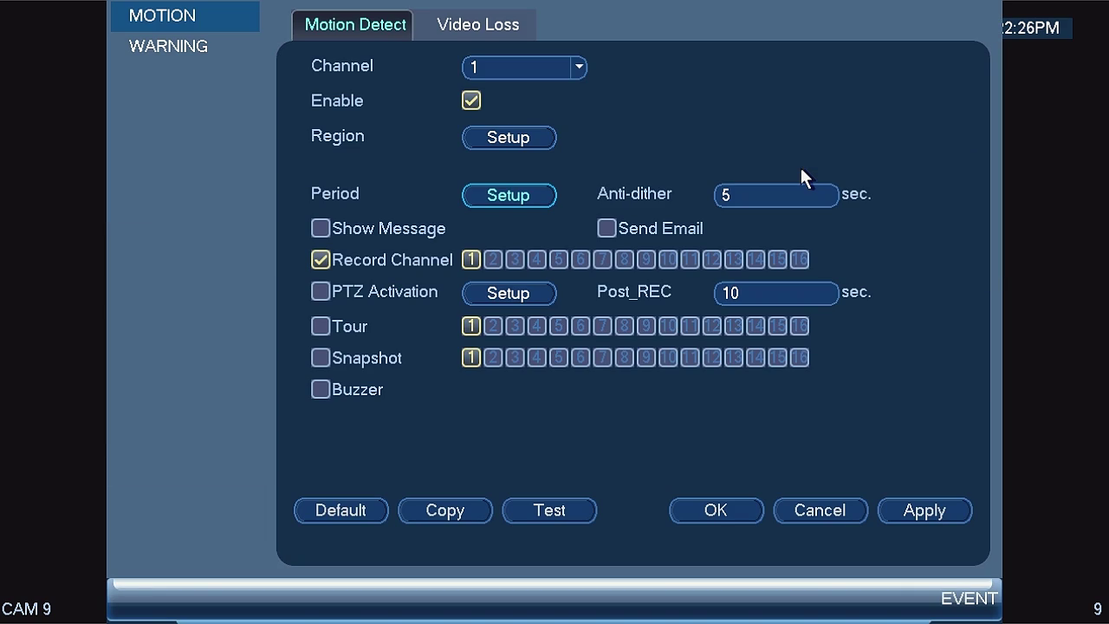
pyautogui.click(726, 196)
pyautogui.click(685, 199)
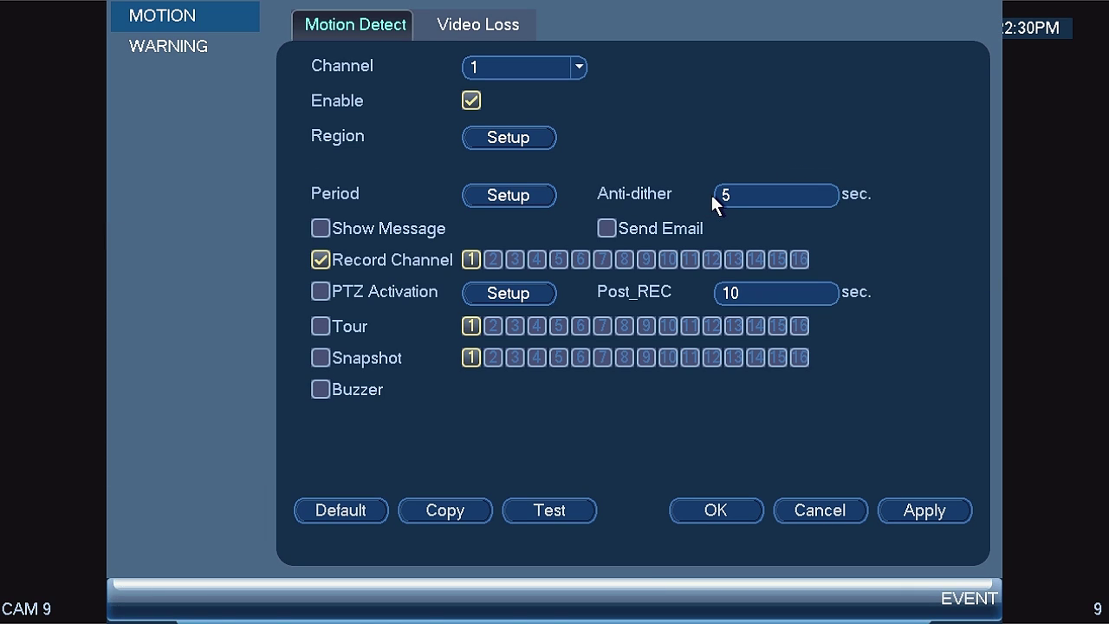
pyautogui.click(712, 196)
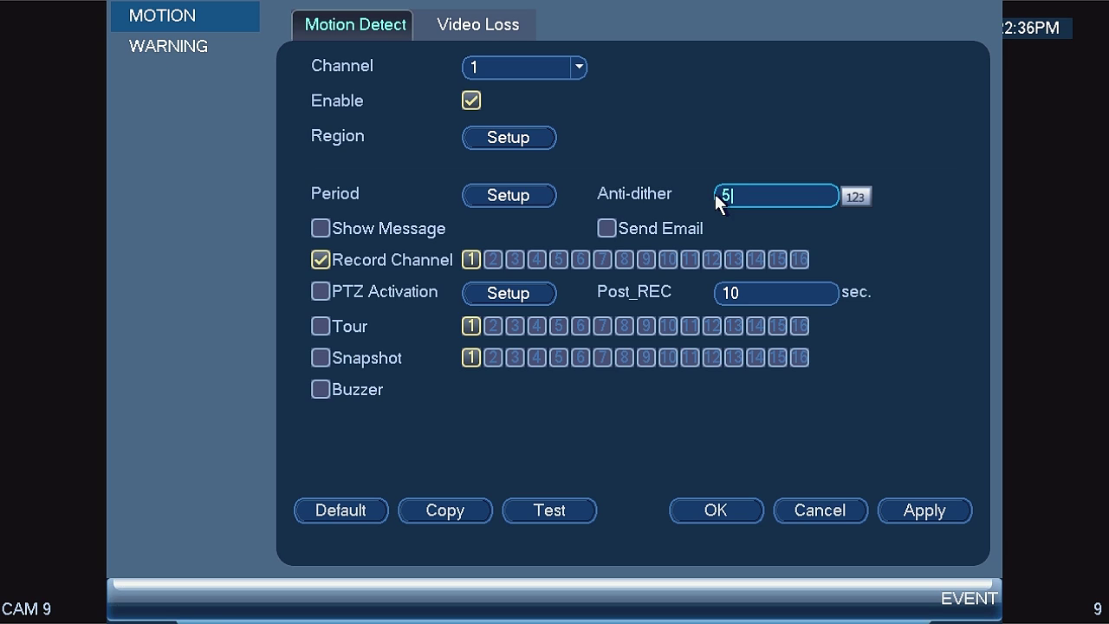
pyautogui.click(698, 212)
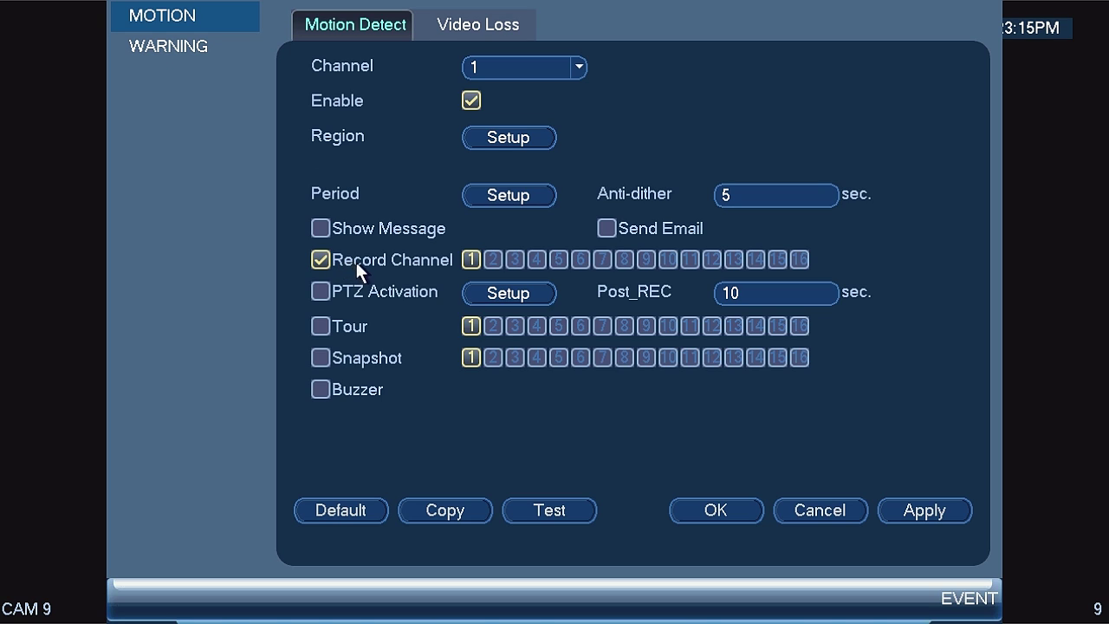
# Tick Record Channel boxes 4, 8 and 11 for channel 1's motion events.
pyautogui.click(538, 260)
pyautogui.click(623, 260)
pyautogui.click(690, 260)
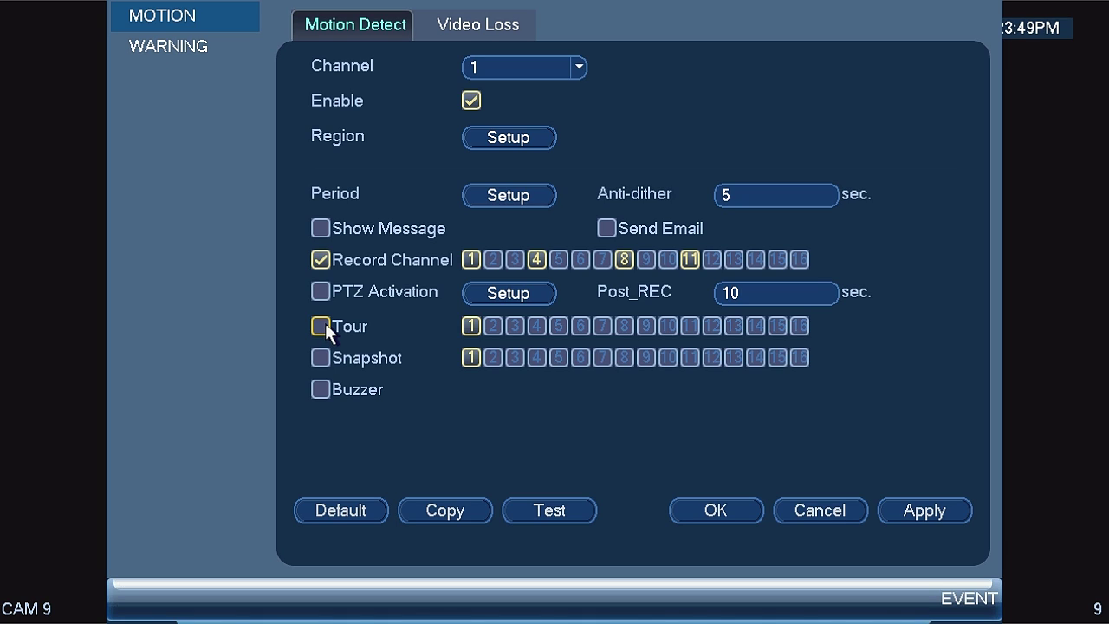
# Add channels 2 and 6 to the Tour row for channel 1's motion detection.
pyautogui.click(493, 325)
pyautogui.click(580, 326)
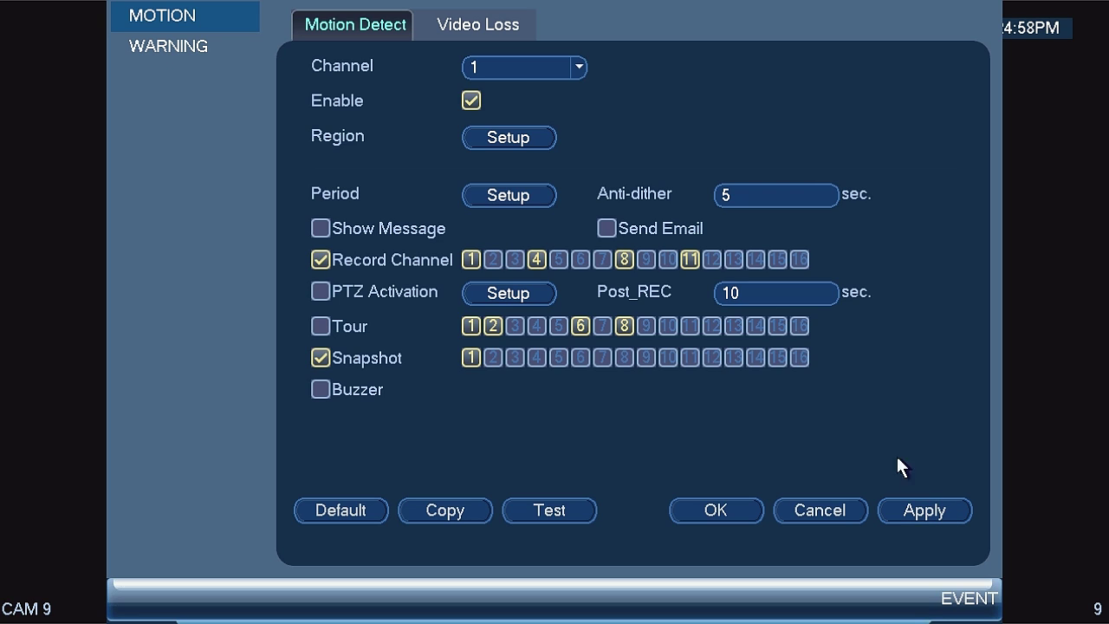
# Check channels 2 and 4's motion settings, return to channel 1, and confirm with OK.
pyautogui.click(578, 67)
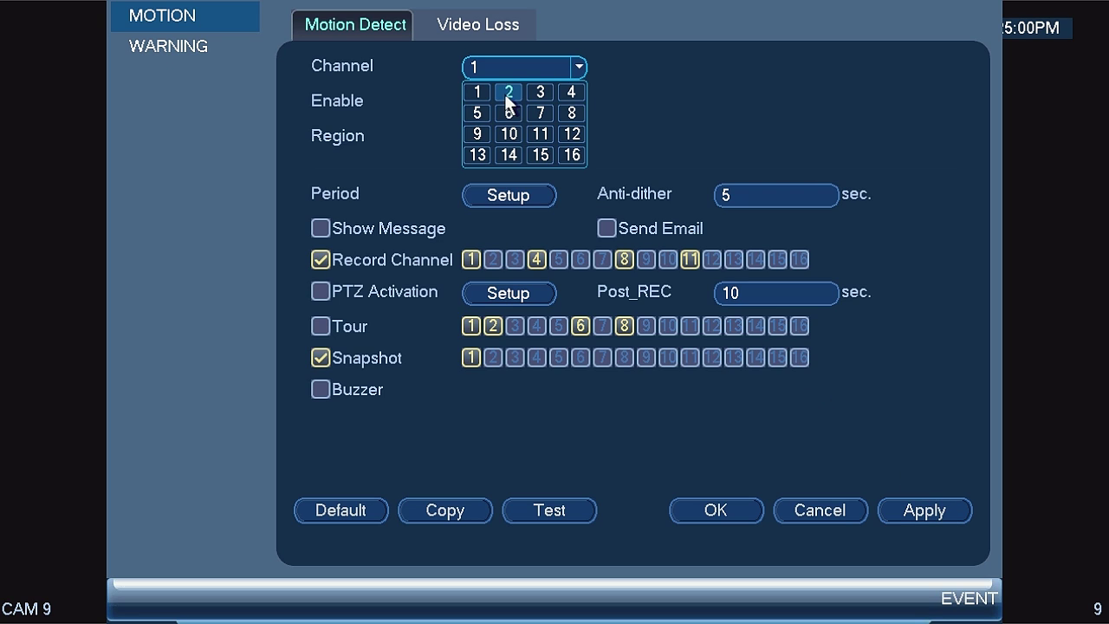
pyautogui.click(508, 90)
pyautogui.click(578, 68)
pyautogui.click(565, 92)
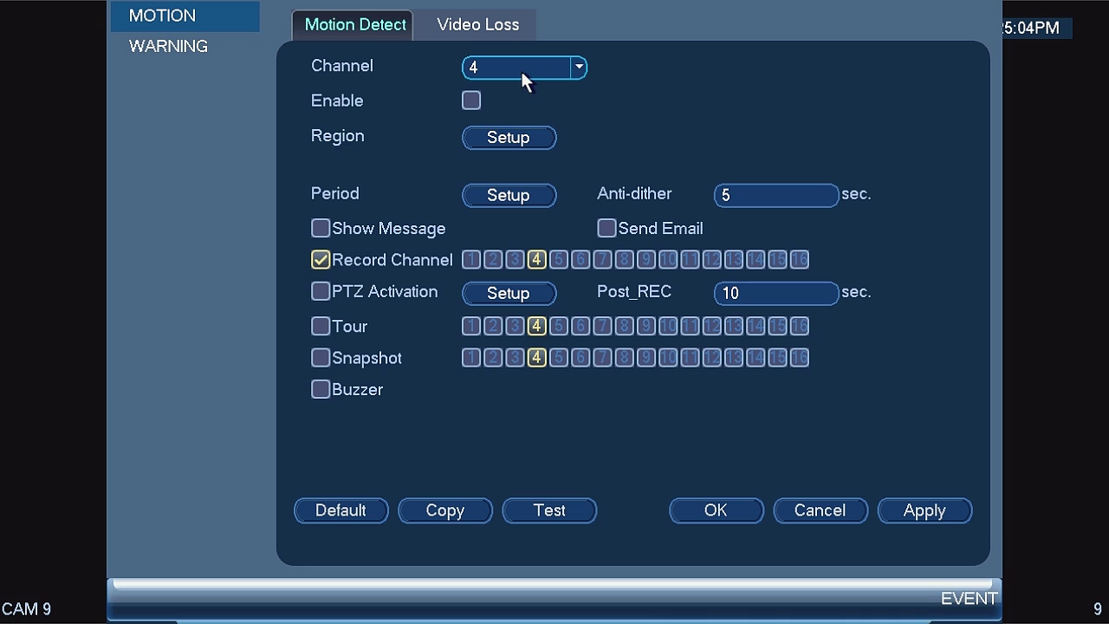
pyautogui.click(578, 68)
pyautogui.click(478, 92)
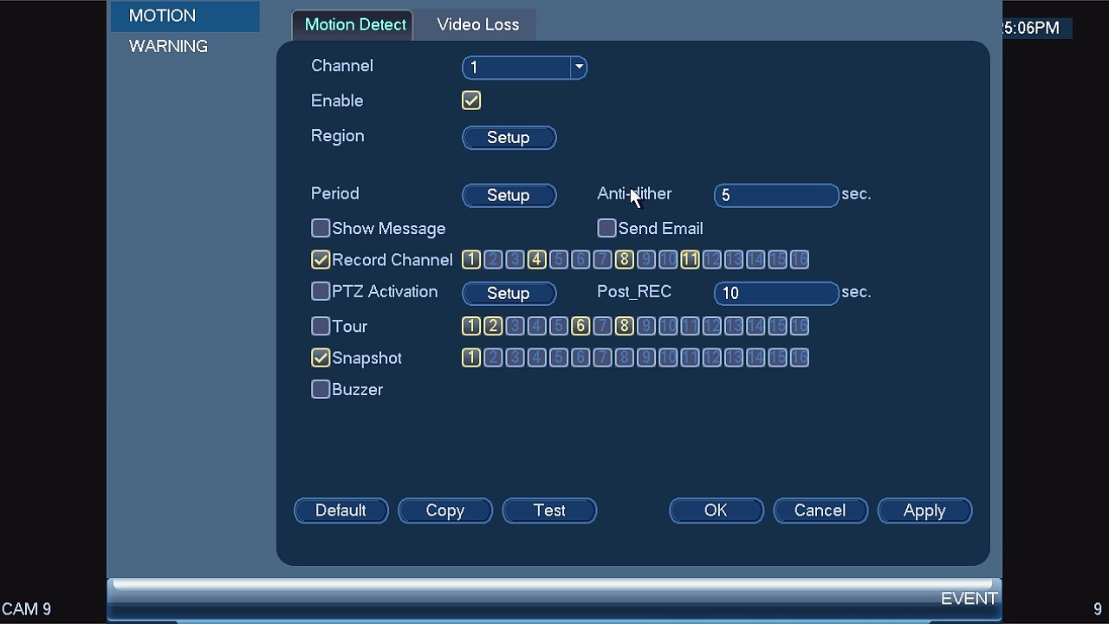
pyautogui.click(725, 506)
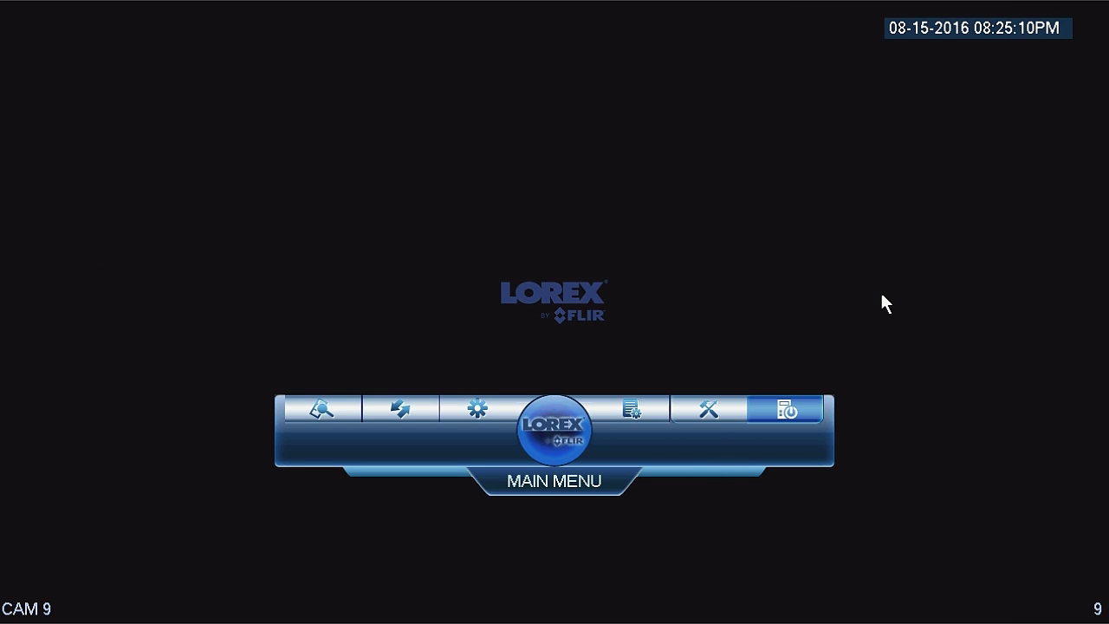